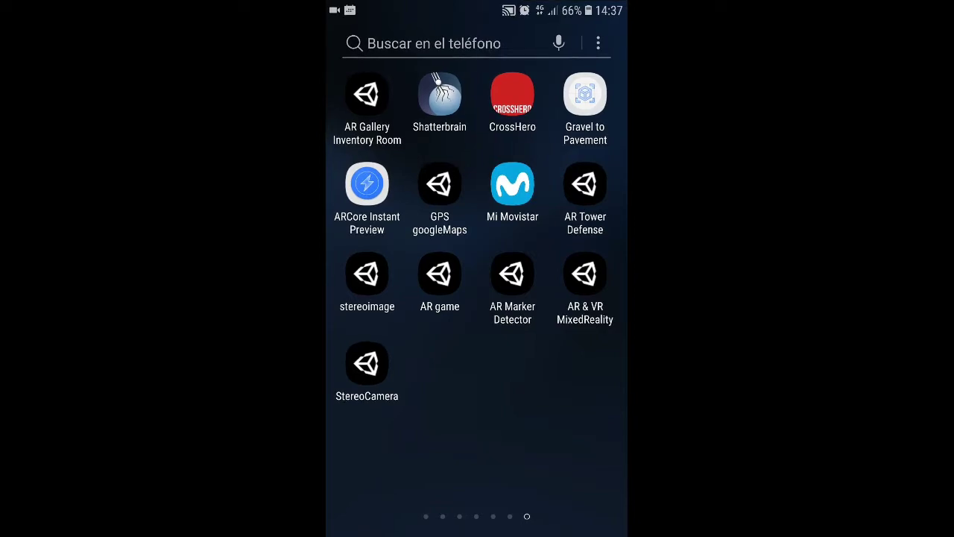
Open the newest stereo .jpeg from Mis archivos' StereoImages folder in the full-screen viewer.
{"action": "scroll", "coordinate": [477, 298], "scroll_direction": "up", "scroll_amount": 3}
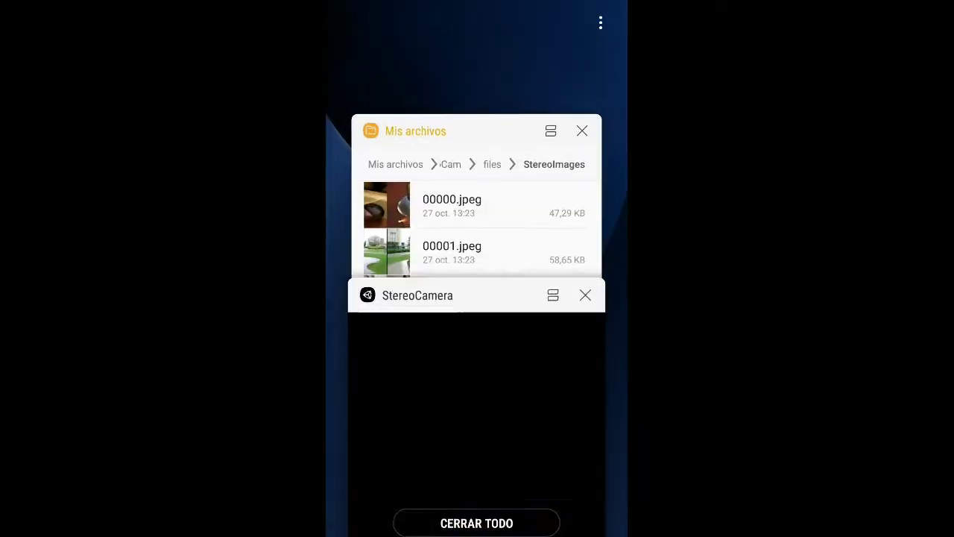
{"action": "left_click", "coordinate": [476, 268]}
{"action": "left_click", "coordinate": [454, 466]}
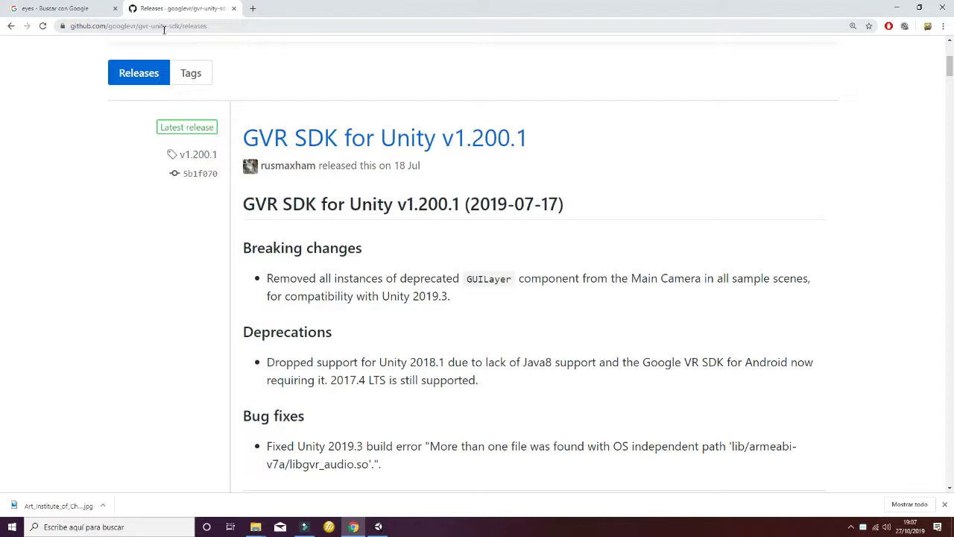
Scroll the GVR SDK v1.200.1 releases page down to the GoogleVRForUnity_1.200.1.unitypackage asset.
{"action": "scroll", "coordinate": [455, 271], "scroll_direction": "down", "scroll_amount": 4}
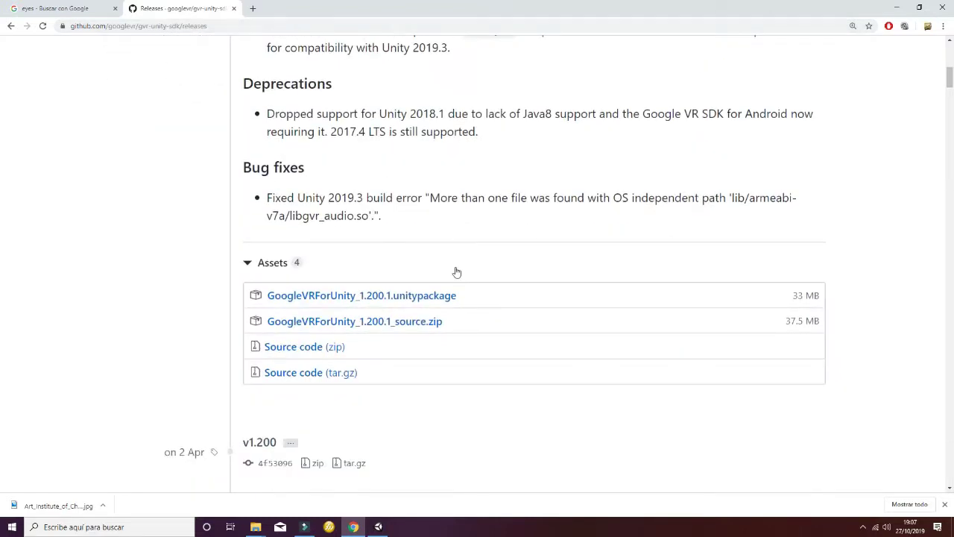
{"action": "scroll", "coordinate": [454, 272], "scroll_direction": "up", "scroll_amount": 6}
{"action": "scroll", "coordinate": [457, 271], "scroll_direction": "down", "scroll_amount": 2}
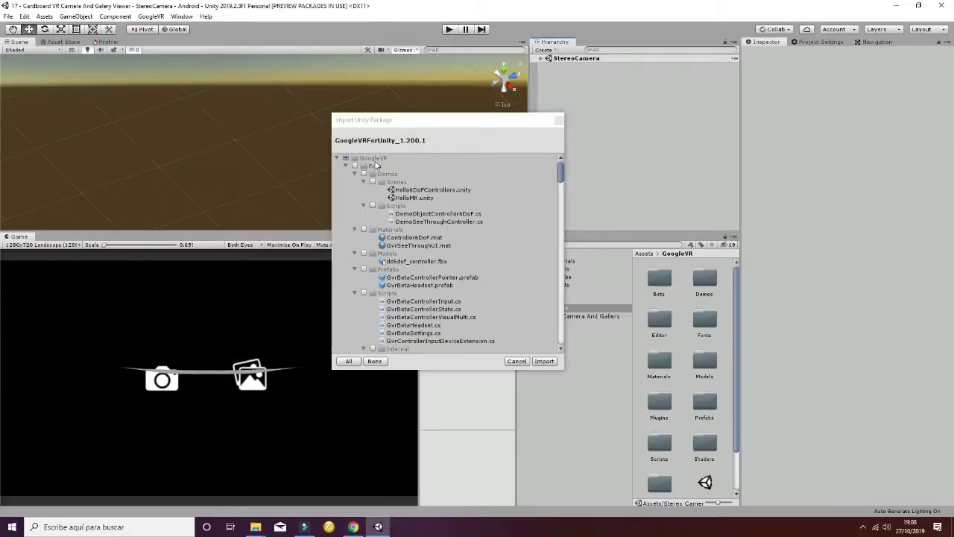
Cancel the GoogleVRForUnity_1.200.1 import and browse GoogleVR to the Stereo Camera And Gallery folder.
{"action": "left_click", "coordinate": [337, 158]}
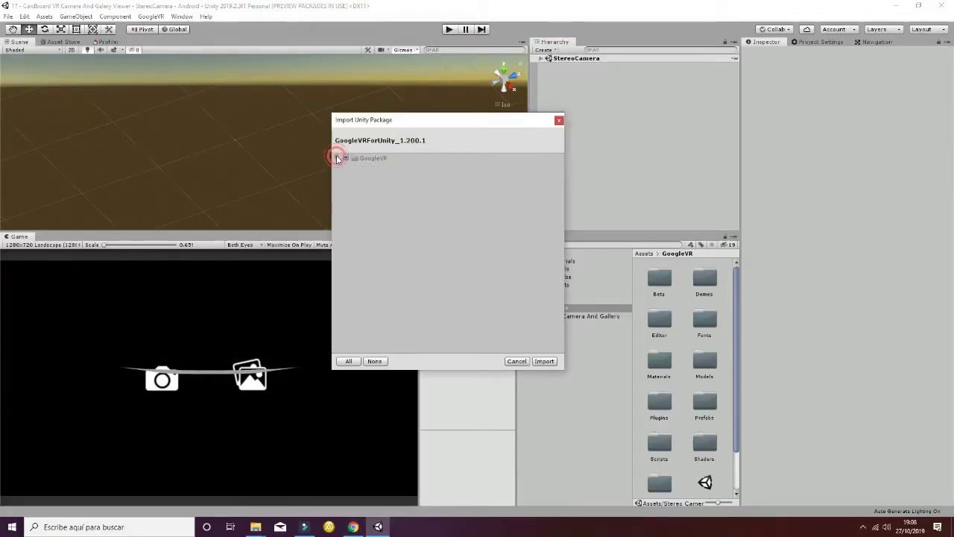
{"action": "left_click", "coordinate": [521, 363]}
{"action": "double_click", "coordinate": [529, 310]}
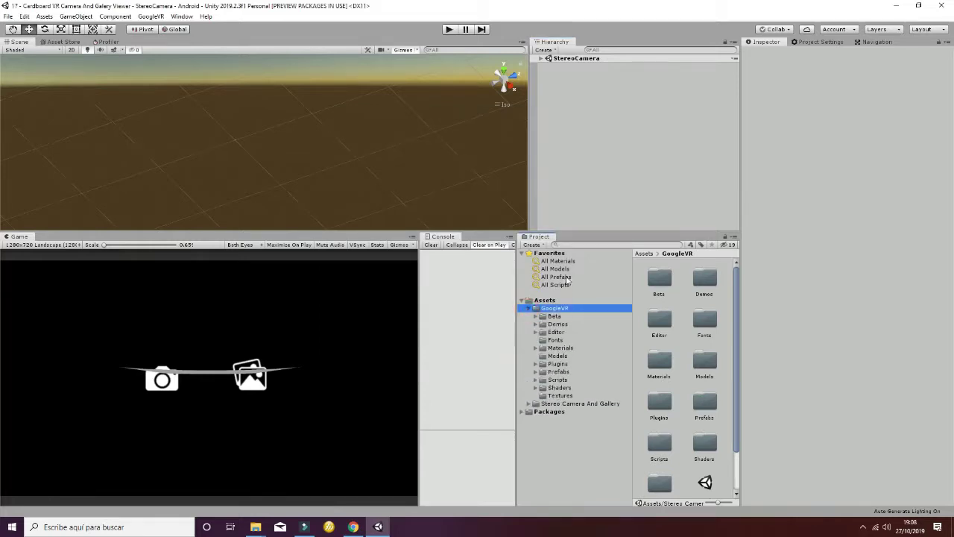
{"action": "left_click", "coordinate": [529, 309]}
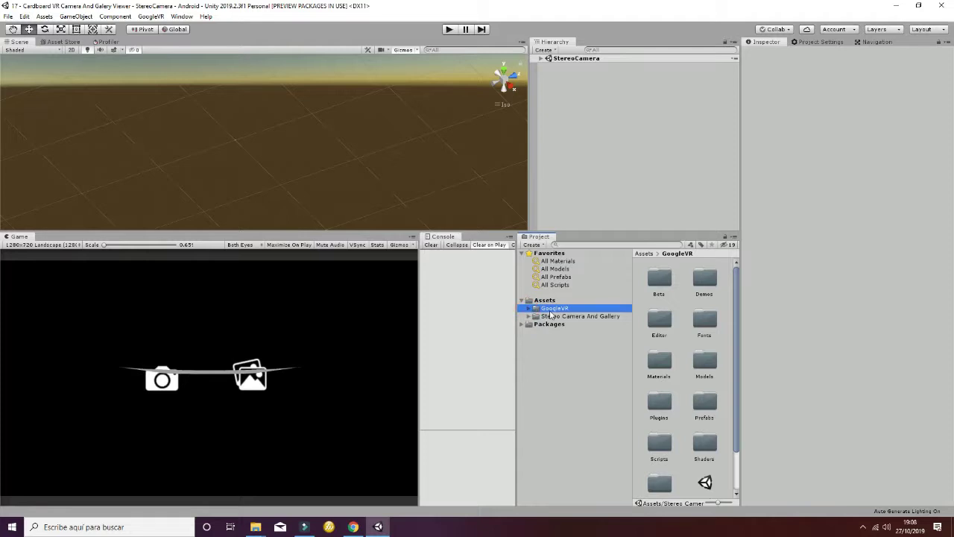
{"action": "left_click", "coordinate": [566, 316]}
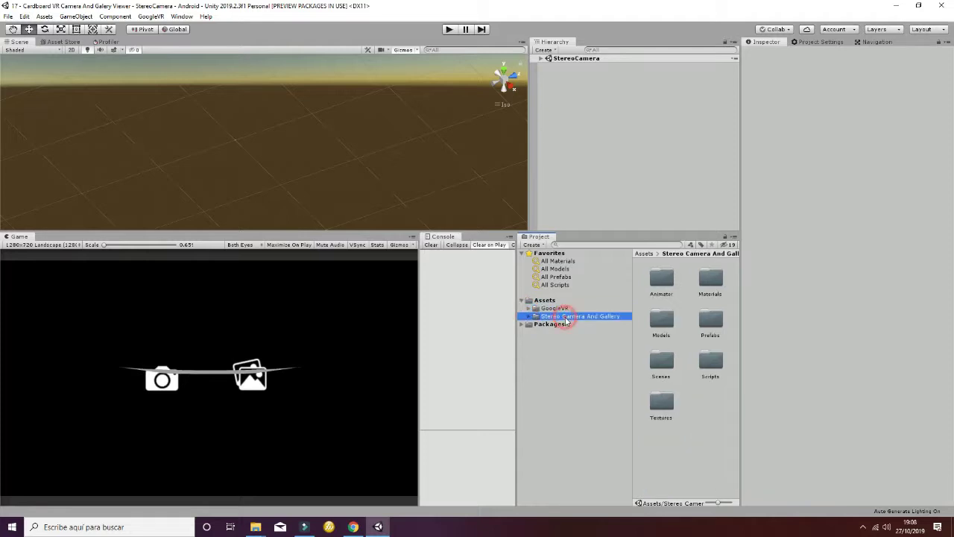
{"action": "left_click", "coordinate": [64, 41]}
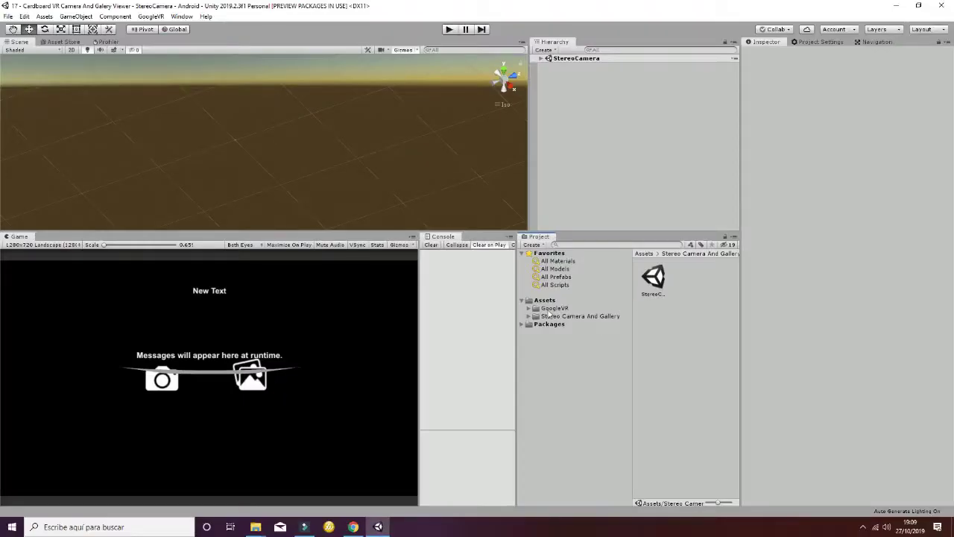
Open the StereoCamera scene from Stereo Camera And Gallery > Scenes.
{"action": "left_click", "coordinate": [533, 319]}
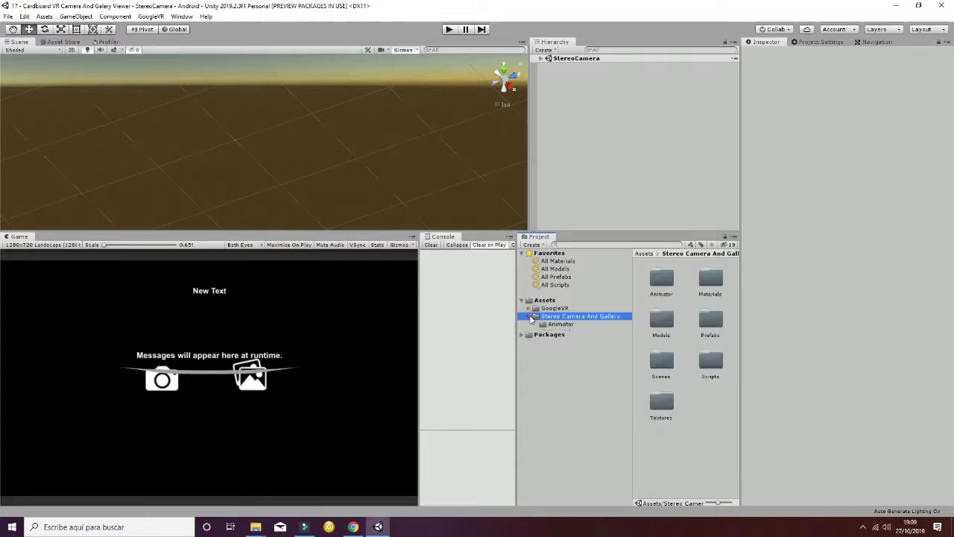
{"action": "left_click", "coordinate": [531, 318]}
{"action": "left_click", "coordinate": [552, 357]}
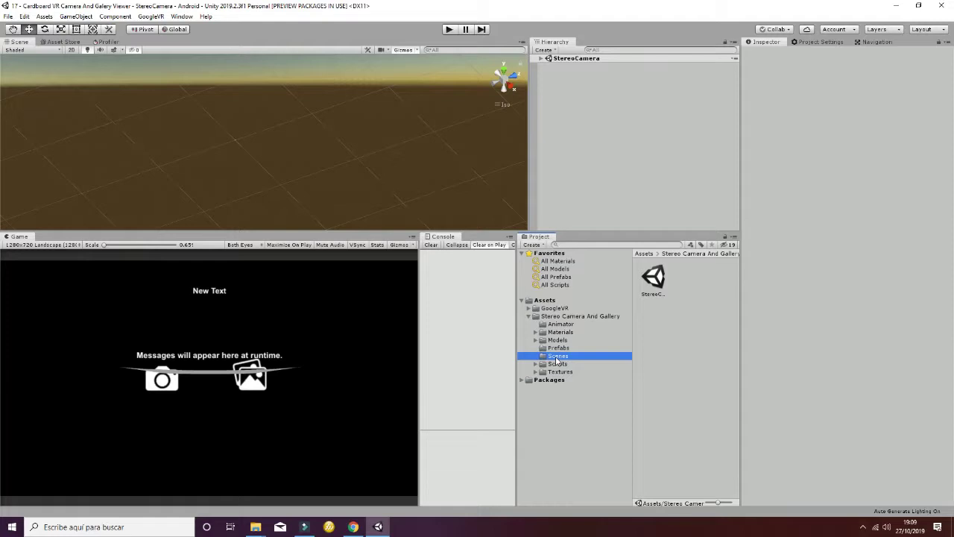
{"action": "double_click", "coordinate": [653, 278]}
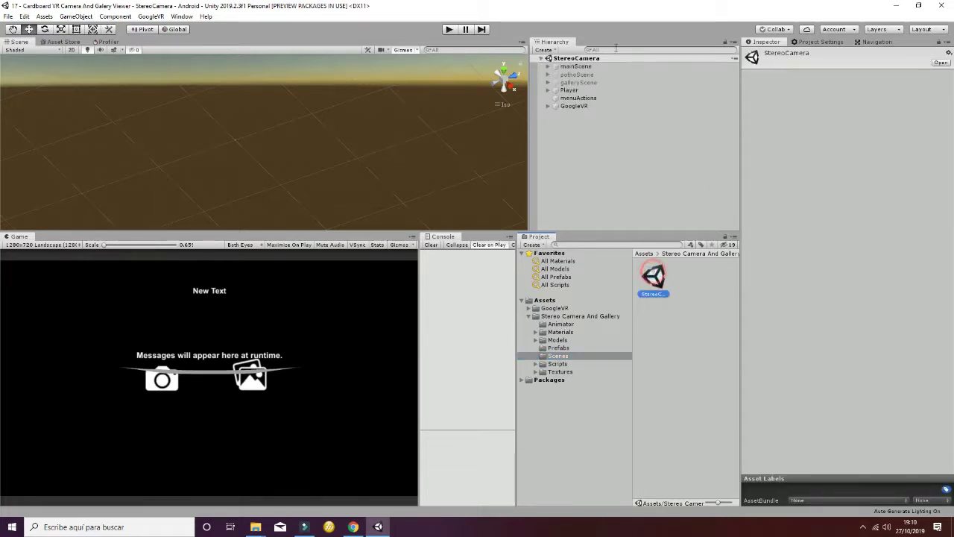
Review the scripts attached to the mainScene, galleryScene and pothoScene objects.
{"action": "left_click", "coordinate": [575, 66]}
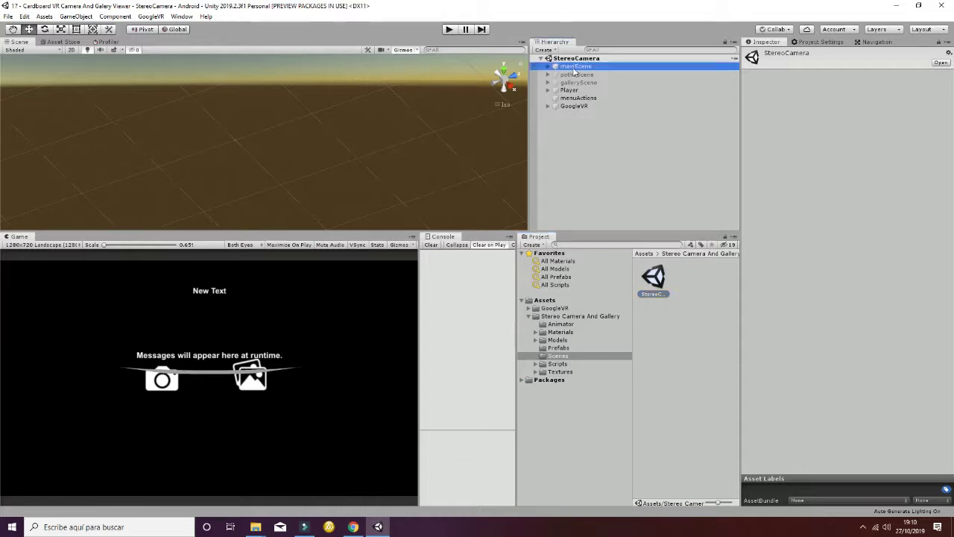
{"action": "left_click", "coordinate": [580, 75]}
{"action": "key", "text": "Up"}
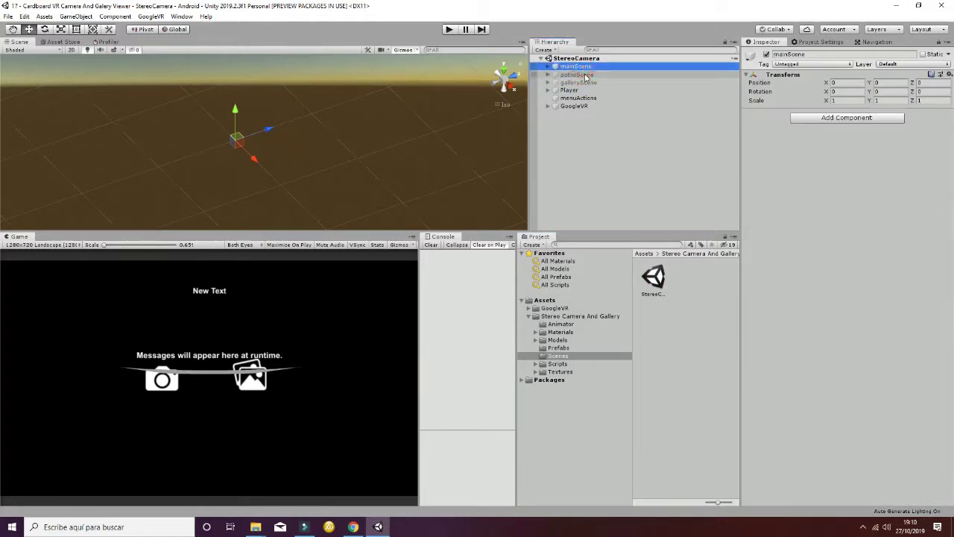
{"action": "key", "text": "Down"}
{"action": "key", "text": "Down"}
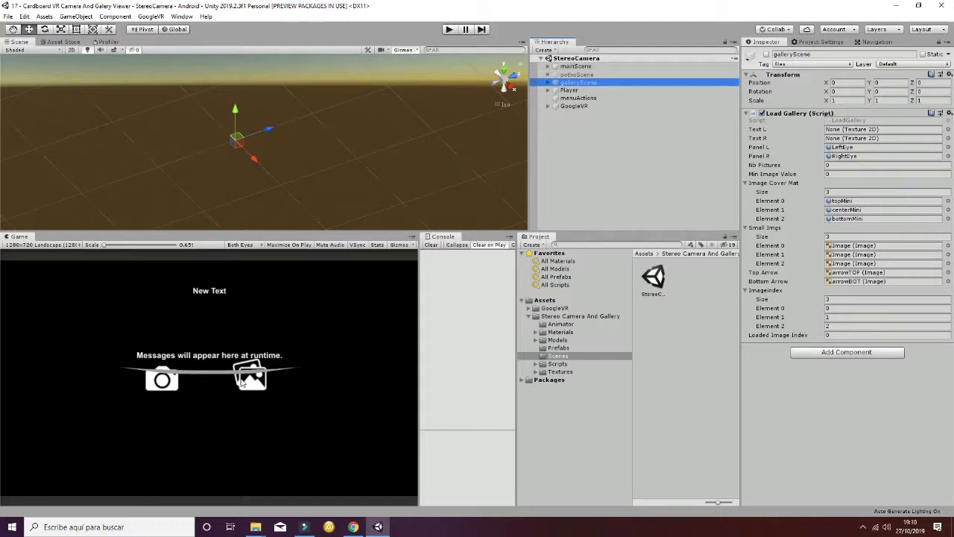
{"action": "left_click", "coordinate": [578, 75]}
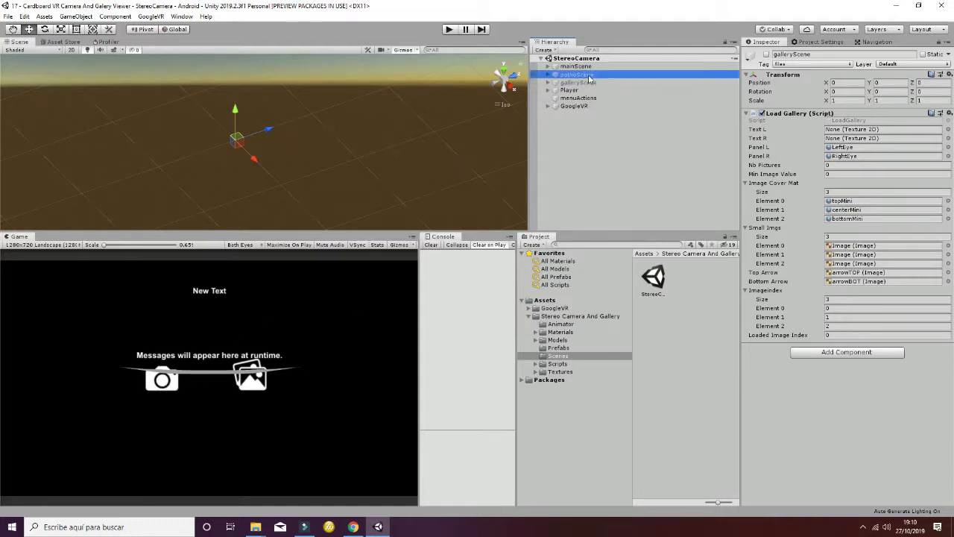
{"action": "left_click", "coordinate": [587, 83]}
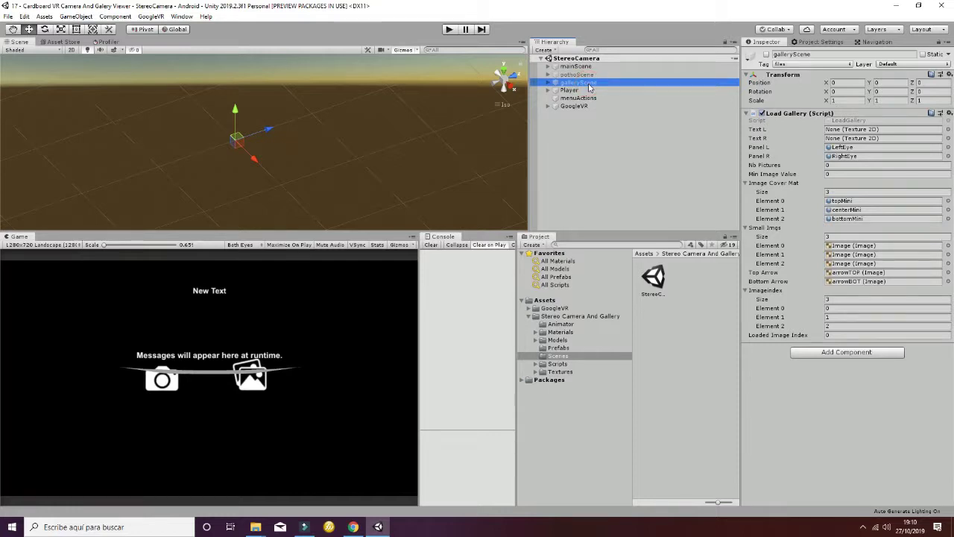
{"action": "left_click", "coordinate": [581, 74]}
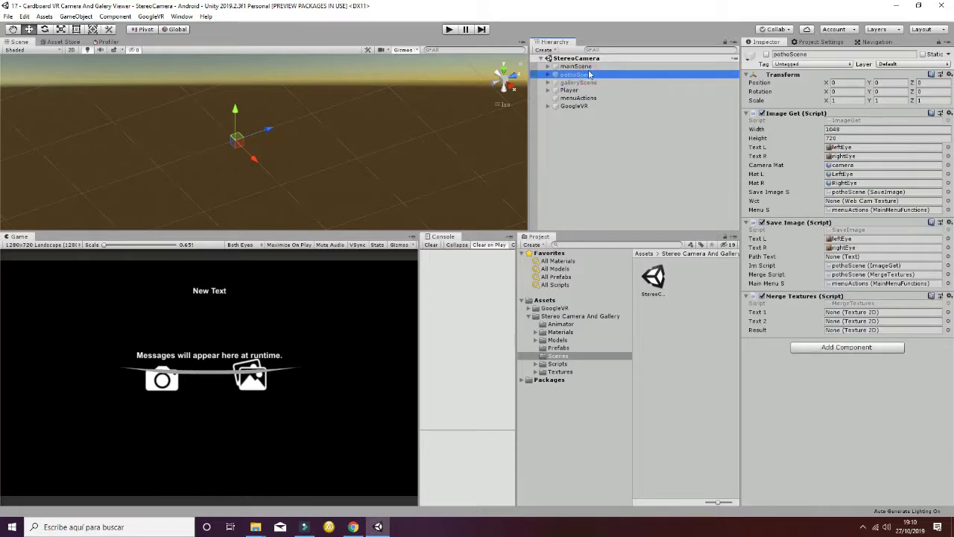
Expand pothoScene's children and start the scene in Play mode.
{"action": "left_click", "coordinate": [575, 66]}
{"action": "left_click", "coordinate": [564, 75]}
{"action": "left_click", "coordinate": [549, 75]}
{"action": "left_click", "coordinate": [462, 30]}
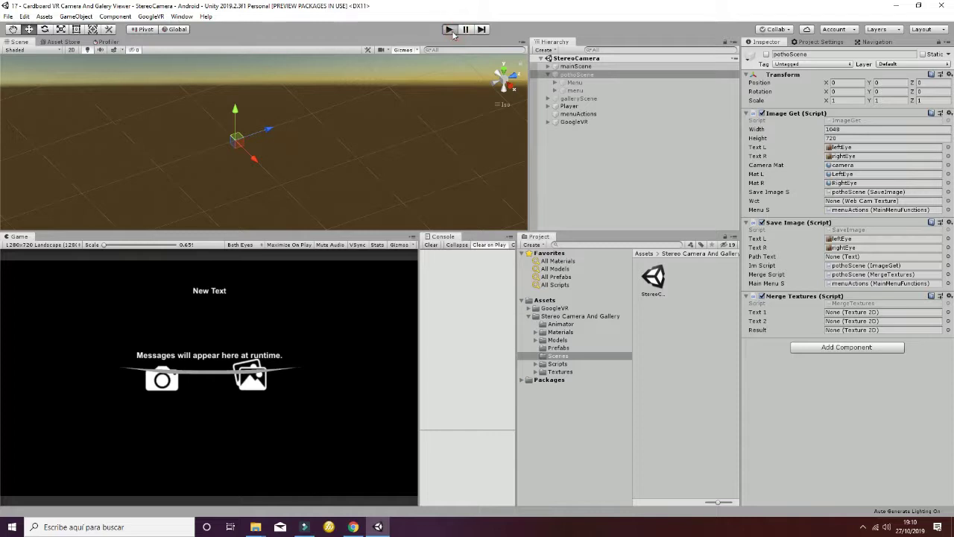
{"action": "left_click", "coordinate": [451, 30]}
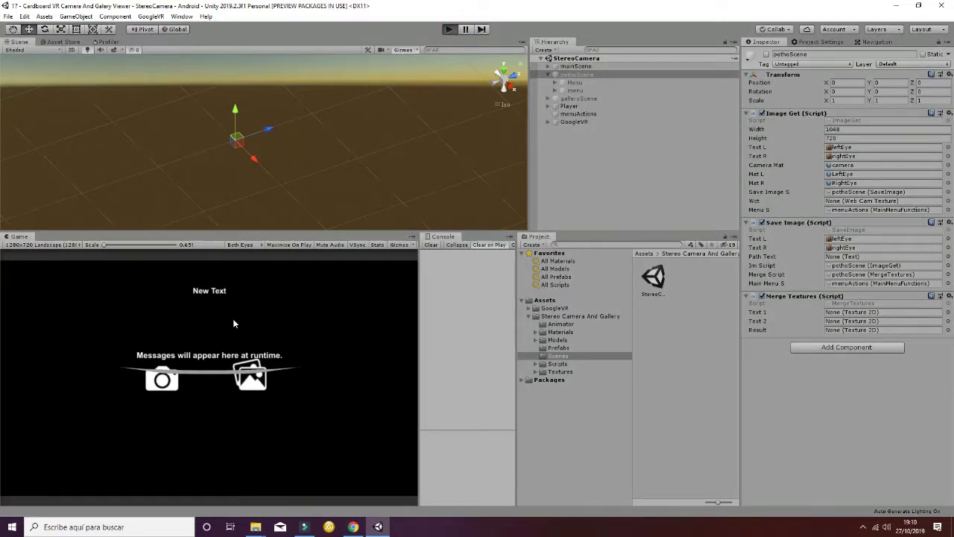
Open the webcam view and capture left-eye and right-eye shots, saving the stereo image.
{"action": "left_click", "coordinate": [161, 378]}
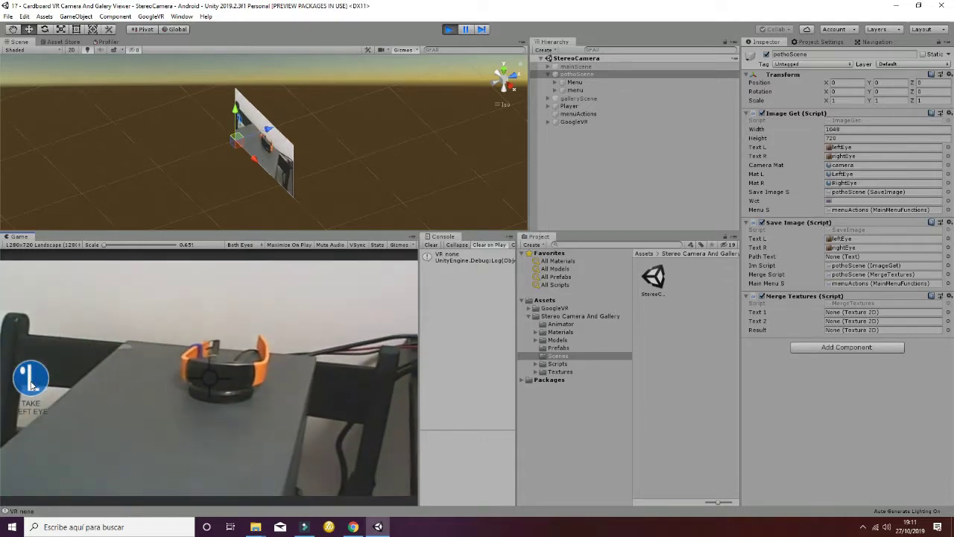
{"action": "left_click", "coordinate": [31, 384]}
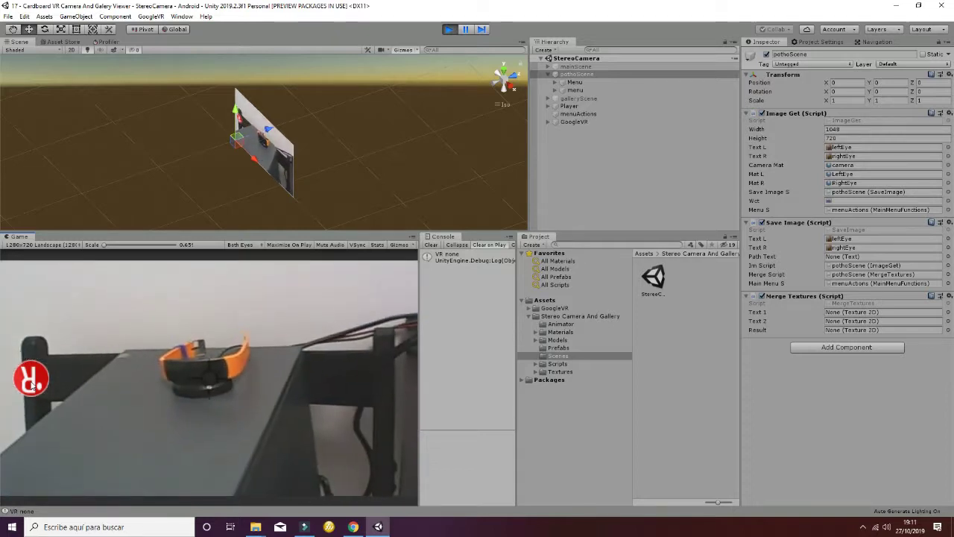
{"action": "left_click", "coordinate": [31, 384]}
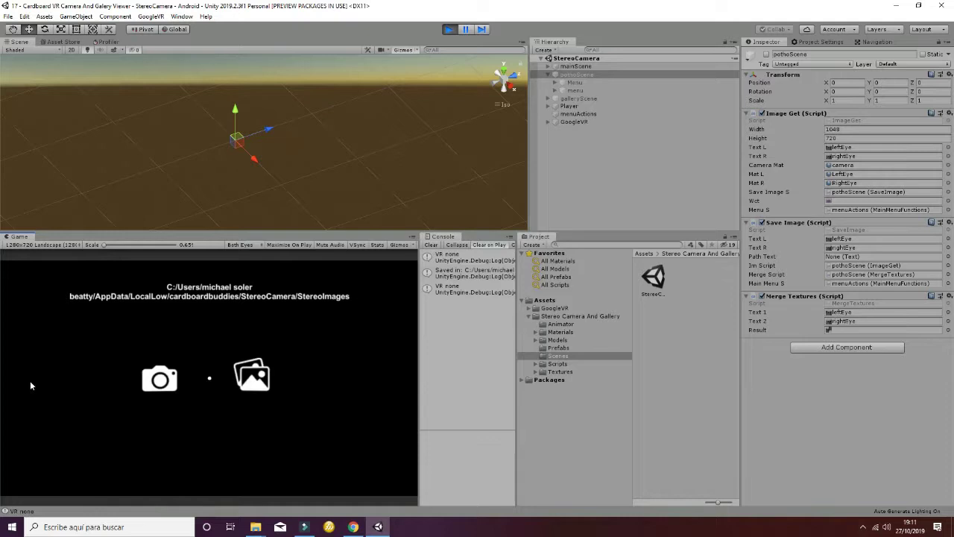
Preview the captured leftEye and rightEye textures, then enter the stereo gallery in the Game view.
{"action": "left_click", "coordinate": [846, 239]}
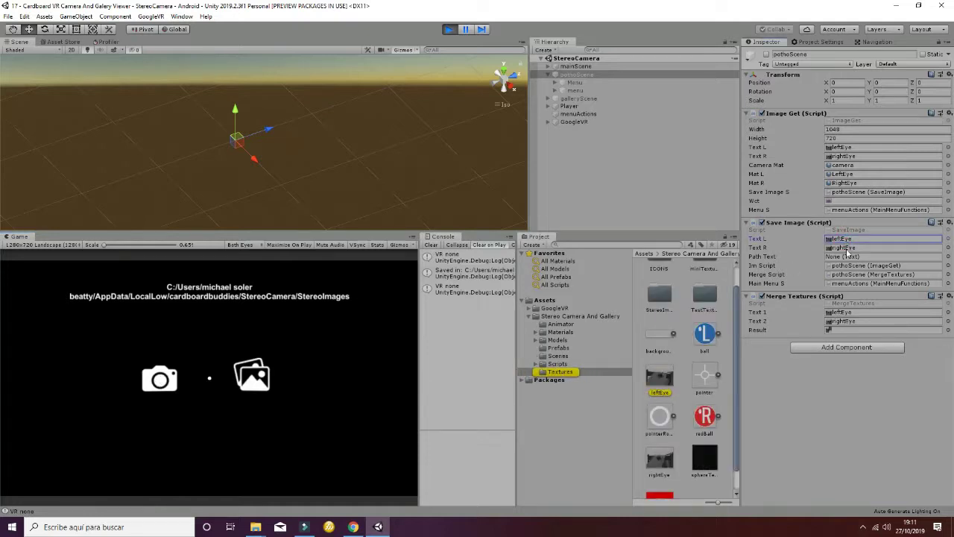
{"action": "left_click", "coordinate": [846, 250]}
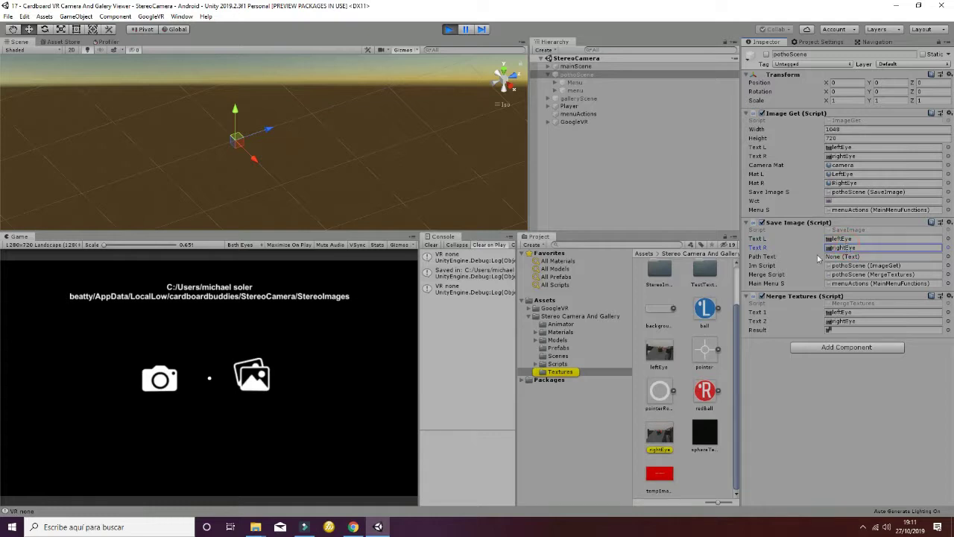
{"action": "left_click", "coordinate": [660, 353]}
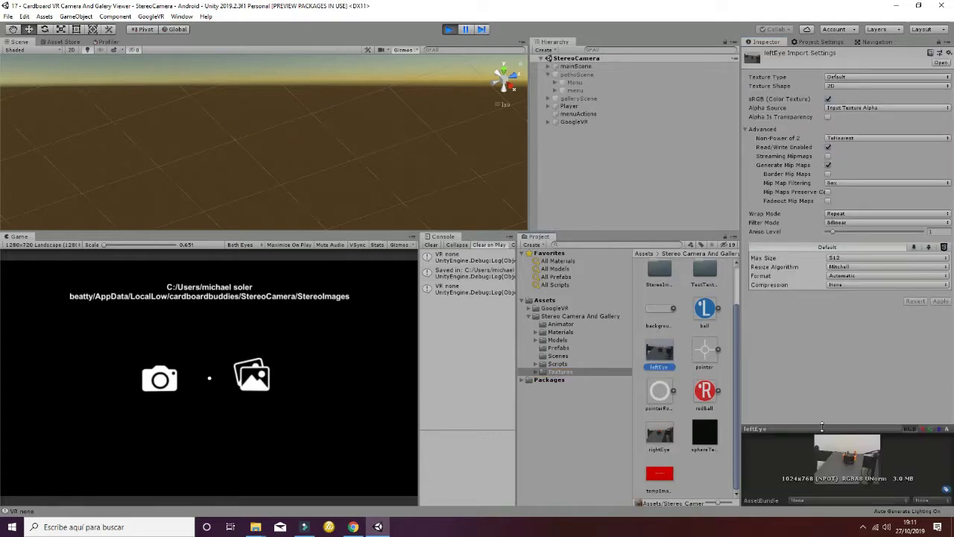
{"action": "left_click_drag", "start_coordinate": [775, 429], "coordinate": [755, 366]}
{"action": "left_click", "coordinate": [659, 432]}
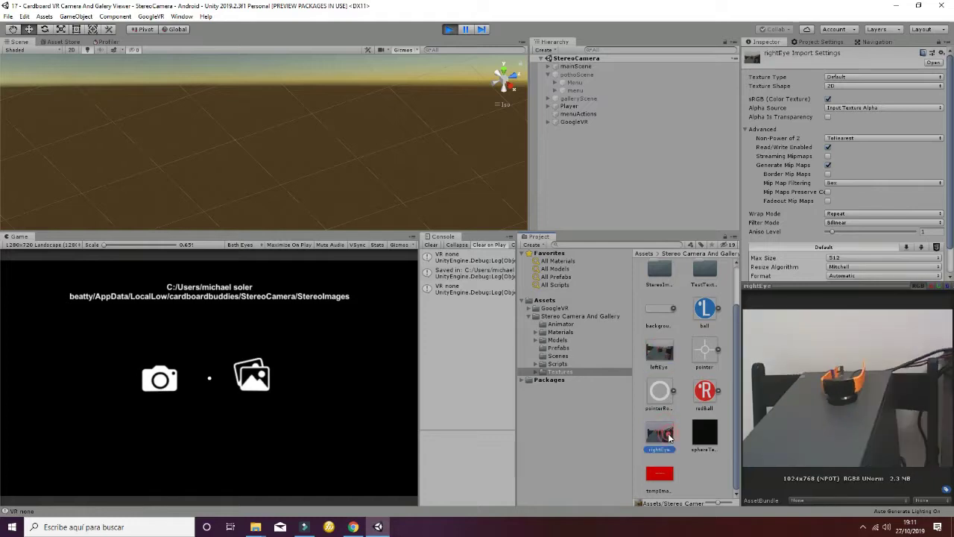
{"action": "left_click_drag", "start_coordinate": [854, 287], "coordinate": [853, 376]}
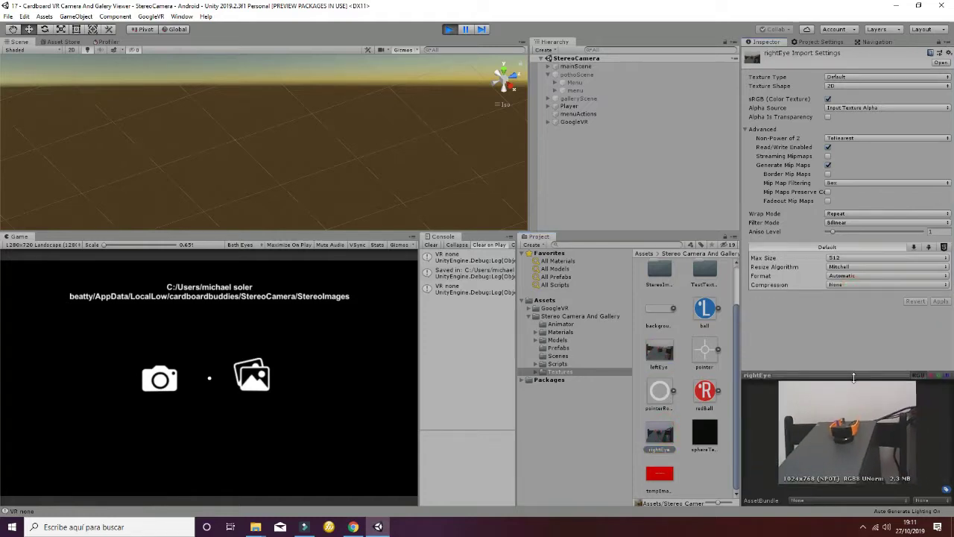
{"action": "left_click", "coordinate": [585, 75]}
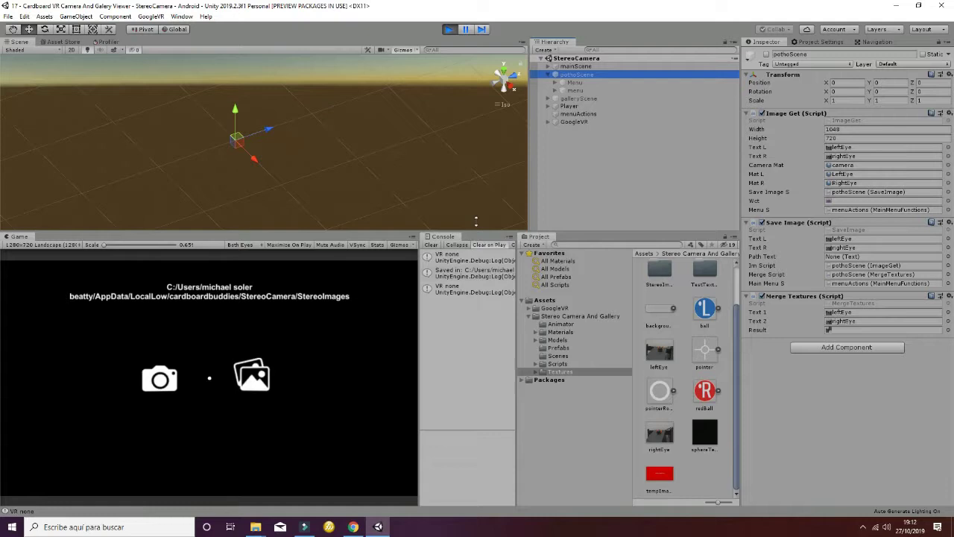
{"action": "left_click", "coordinate": [272, 368]}
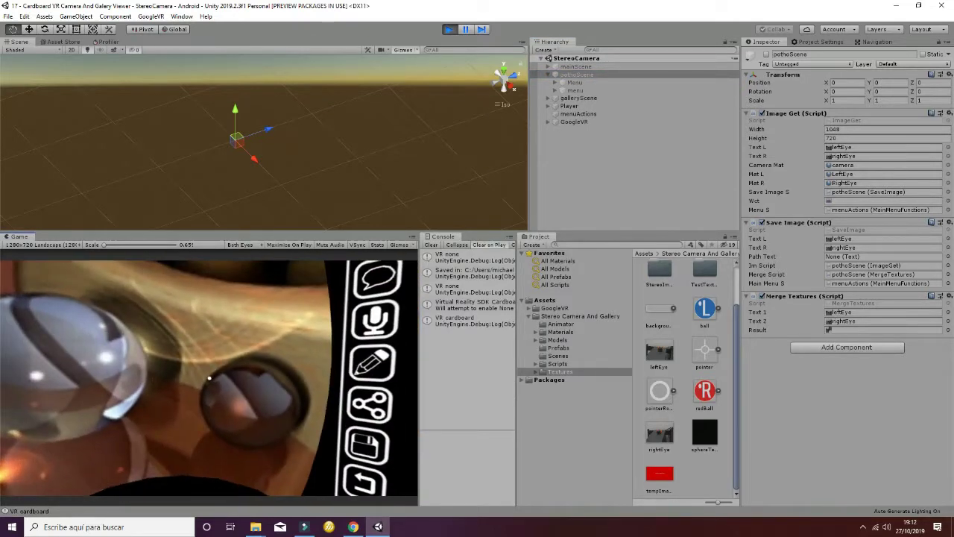
Check galleryScene and mainScene, then select menuActions' saved-images Path value in Main Menu Functions.
{"action": "left_click", "coordinate": [579, 98]}
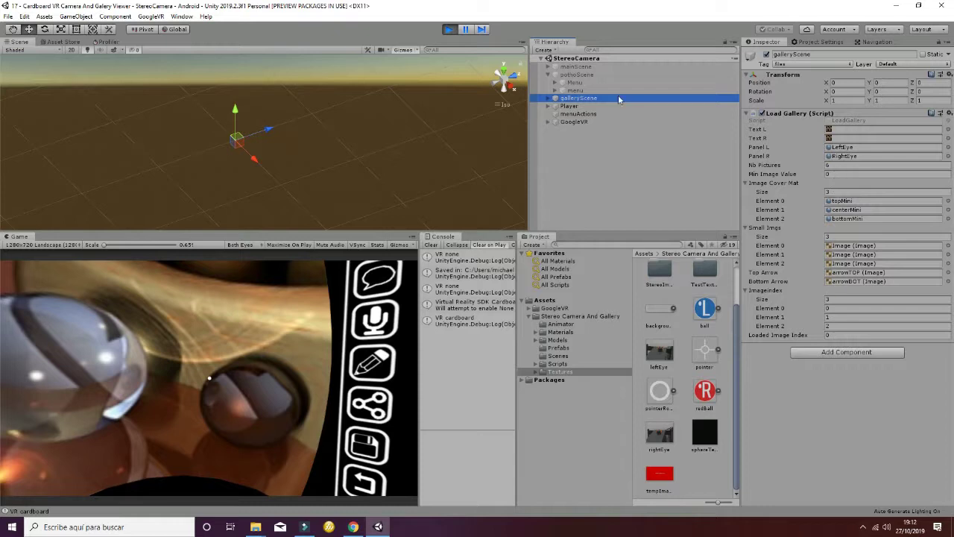
{"action": "left_click", "coordinate": [583, 67]}
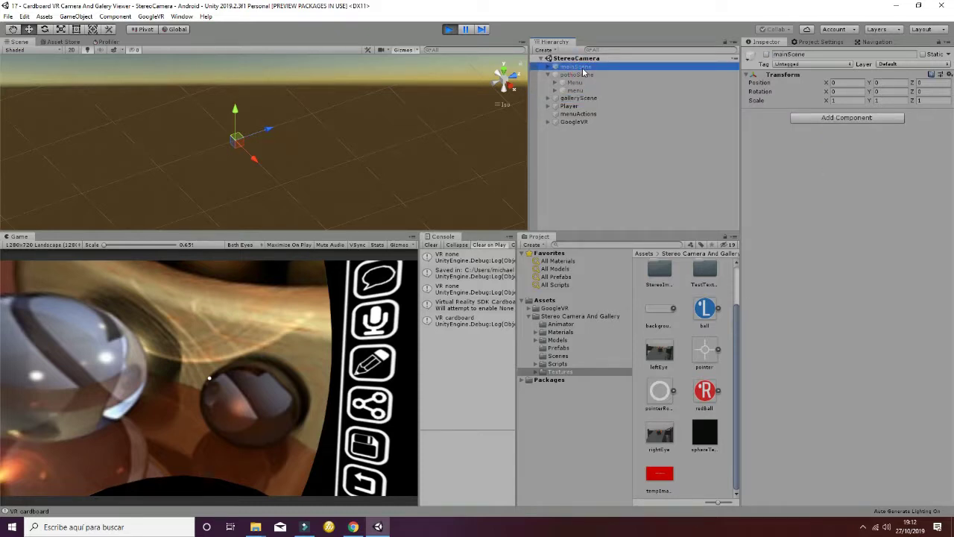
{"action": "left_click", "coordinate": [585, 113]}
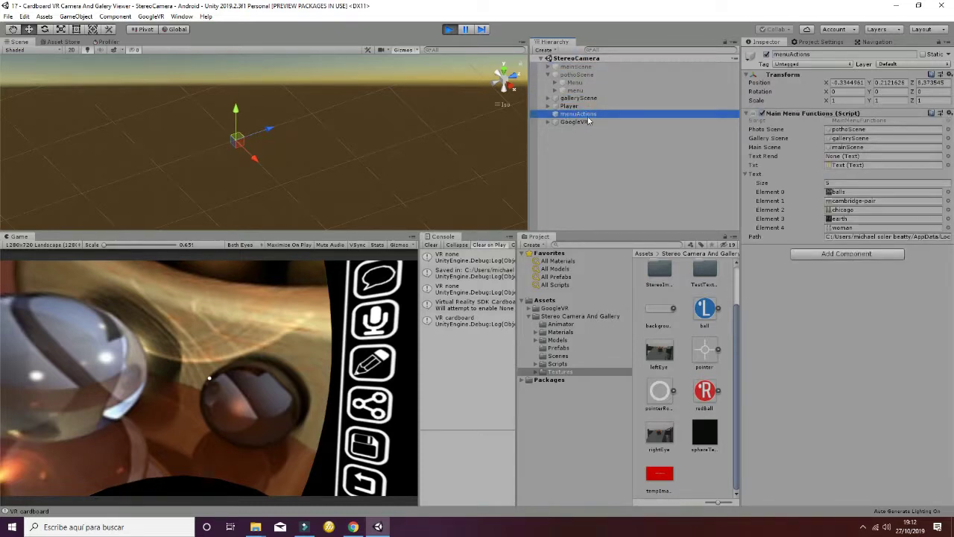
{"action": "left_click", "coordinate": [861, 236]}
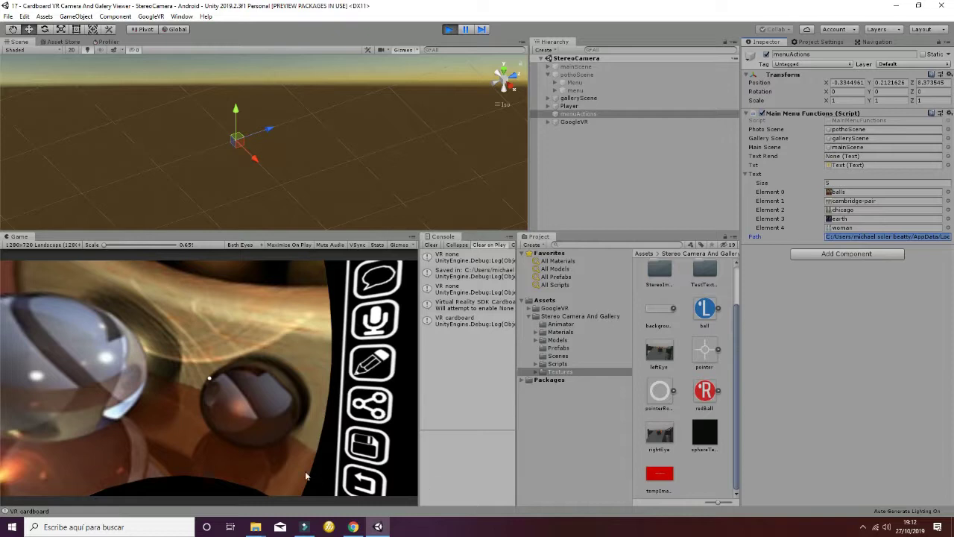
Paste the StereoImages path into the UNITY_DEV Explorer window and open 0006.jpeg.
{"action": "mouse_move", "coordinate": [256, 526]}
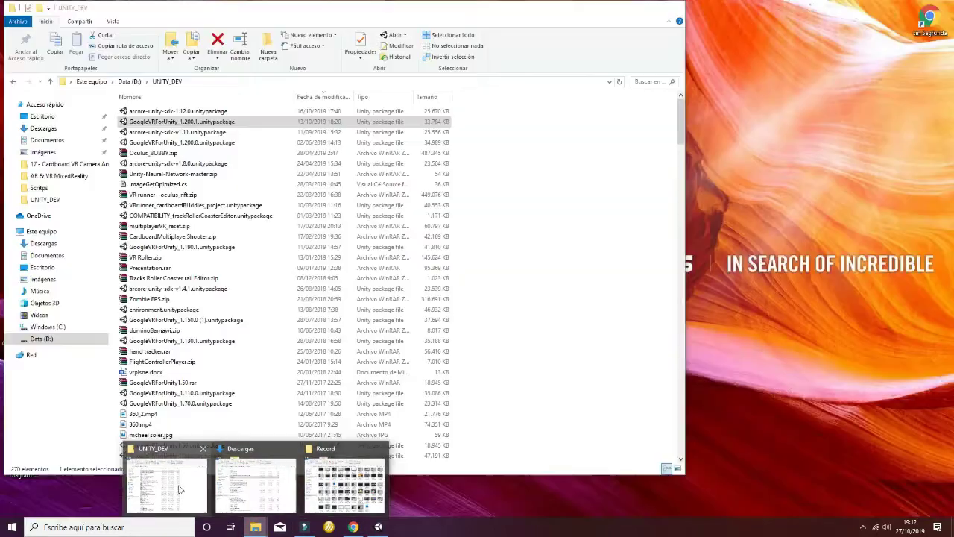
{"action": "left_click", "coordinate": [179, 489]}
{"action": "left_click", "coordinate": [433, 83]}
{"action": "type", "text": "C:/Users/michael soler beatty/AppData/LocalLow/cardboardbuddies/StereoCamera/StereoImages"}
{"action": "key", "text": "Return"}
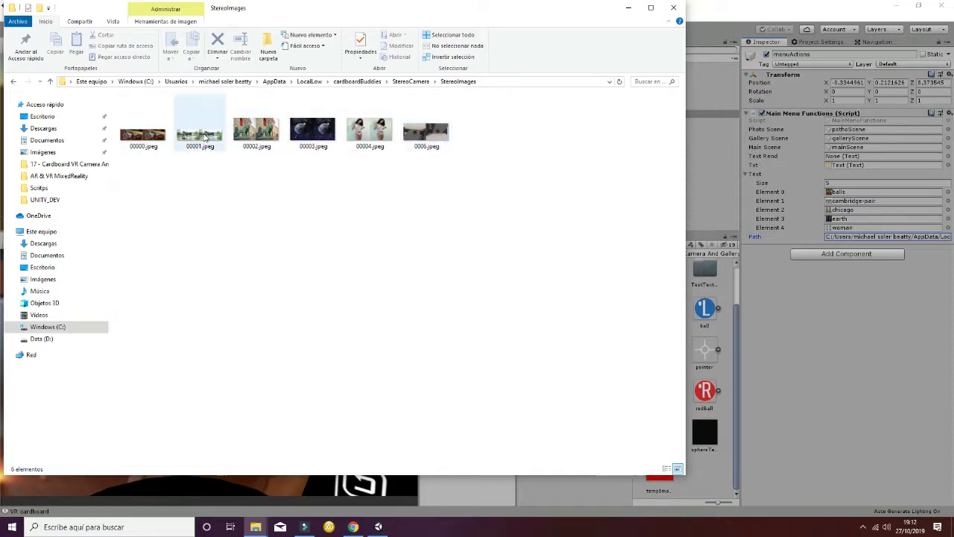
{"action": "left_click", "coordinate": [370, 132]}
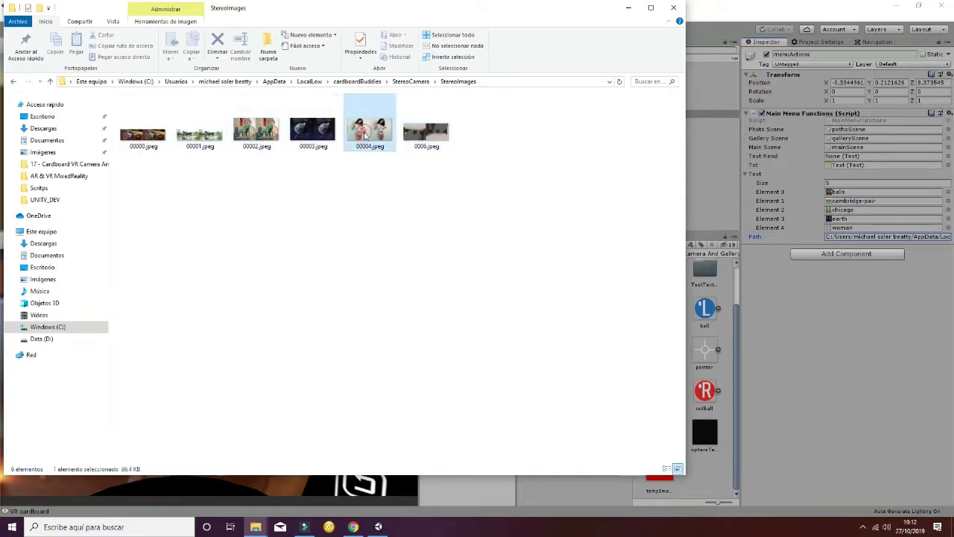
{"action": "double_click", "coordinate": [437, 138]}
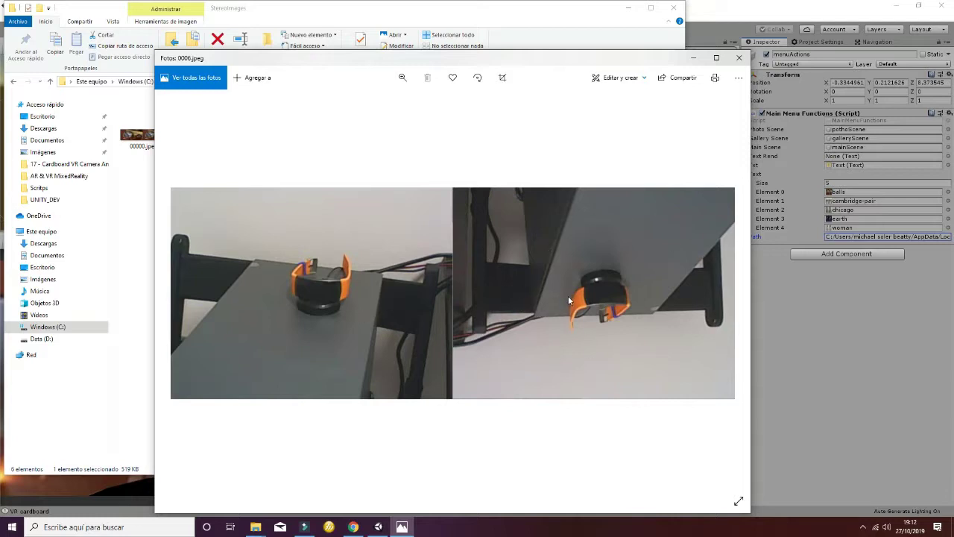
Close the Photos viewer showing the side-by-side stereo image 0006.jpeg.
{"action": "left_click", "coordinate": [739, 59]}
Close the StereoImages window, expand galleryScene's VR IMAGE PANELS and frame it in the scene.
{"action": "left_click", "coordinate": [677, 8]}
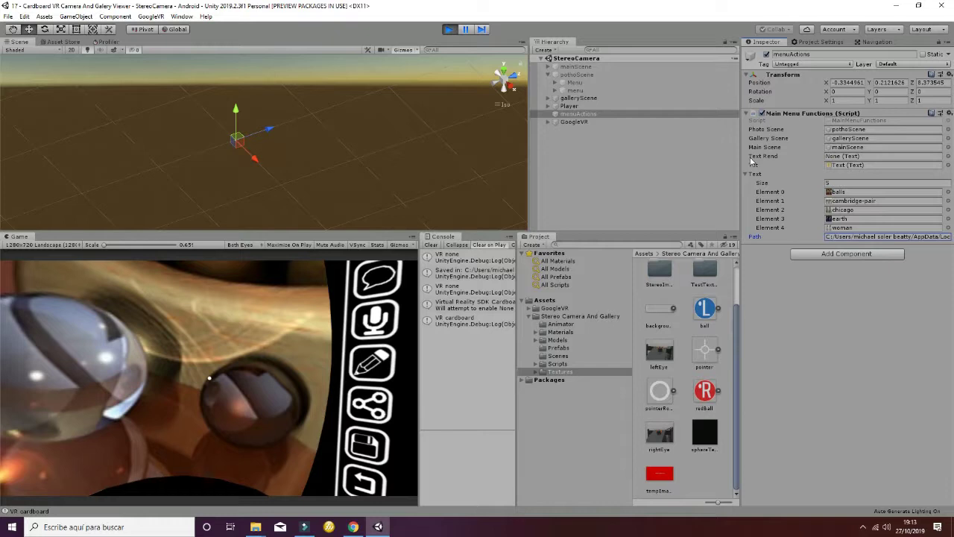
{"action": "left_click", "coordinate": [574, 101]}
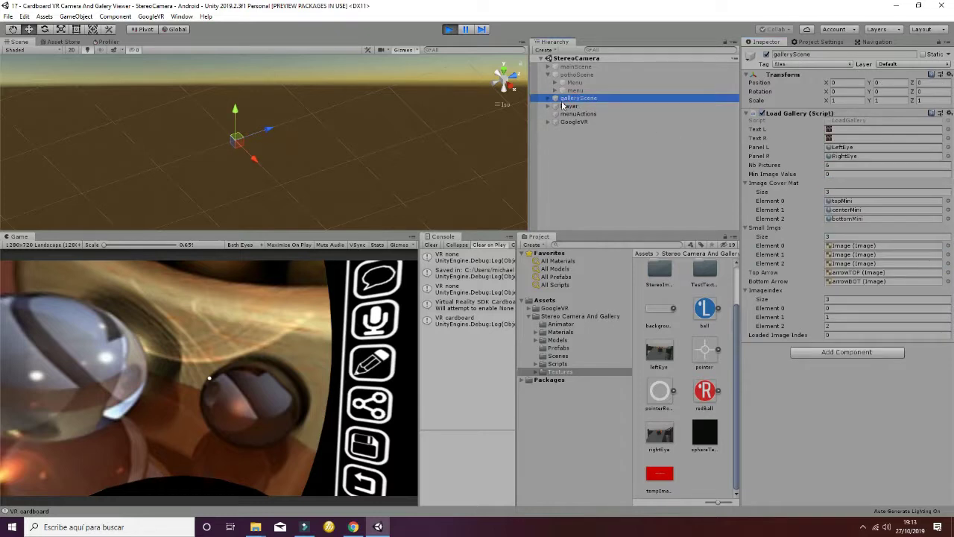
{"action": "left_click", "coordinate": [547, 98]}
{"action": "left_click", "coordinate": [555, 122]}
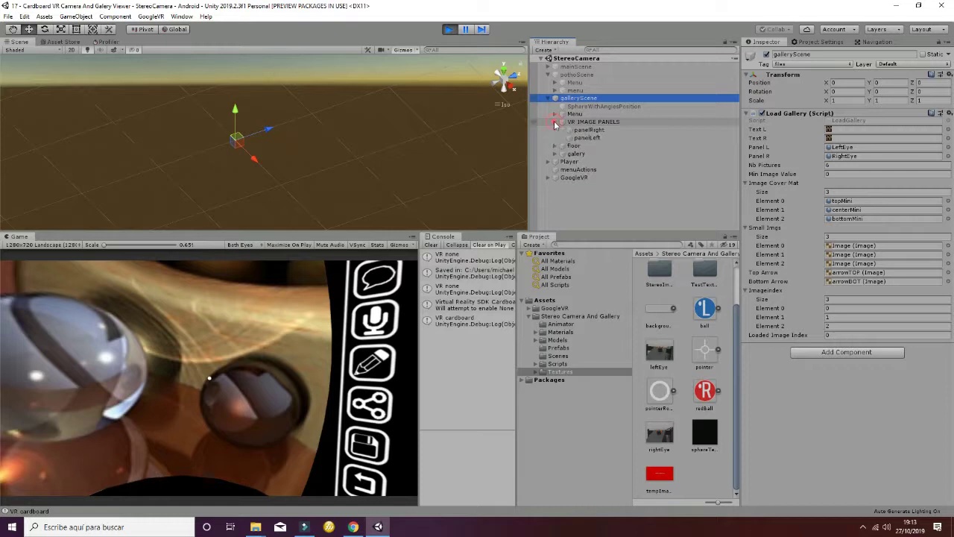
{"action": "left_click", "coordinate": [587, 122]}
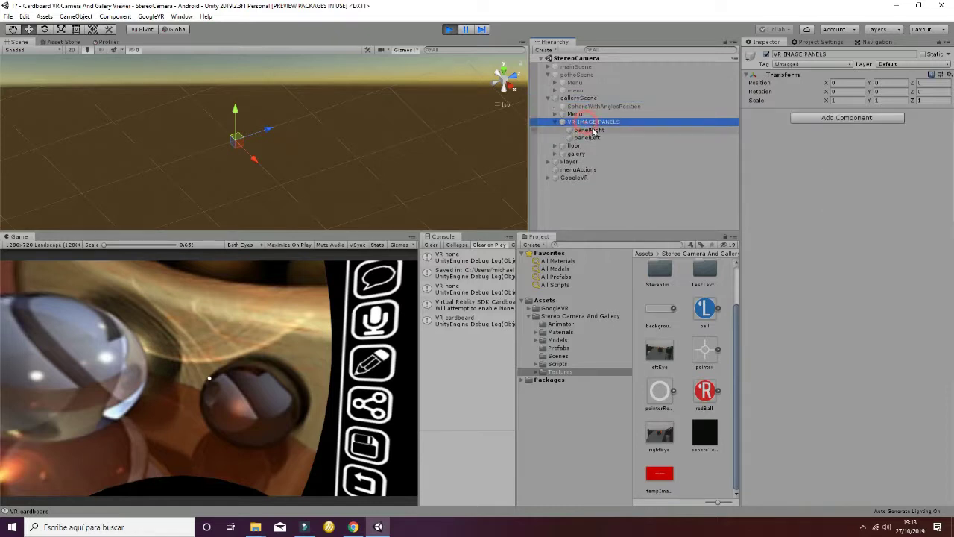
{"action": "key", "text": "f"}
{"action": "left_click_drag", "start_coordinate": [367, 157], "coordinate": [372, 178], "text": "alt"}
Inspect panelRight and panelLeft materials, then expand Player to show its eye cameras.
{"action": "left_click", "coordinate": [610, 130]}
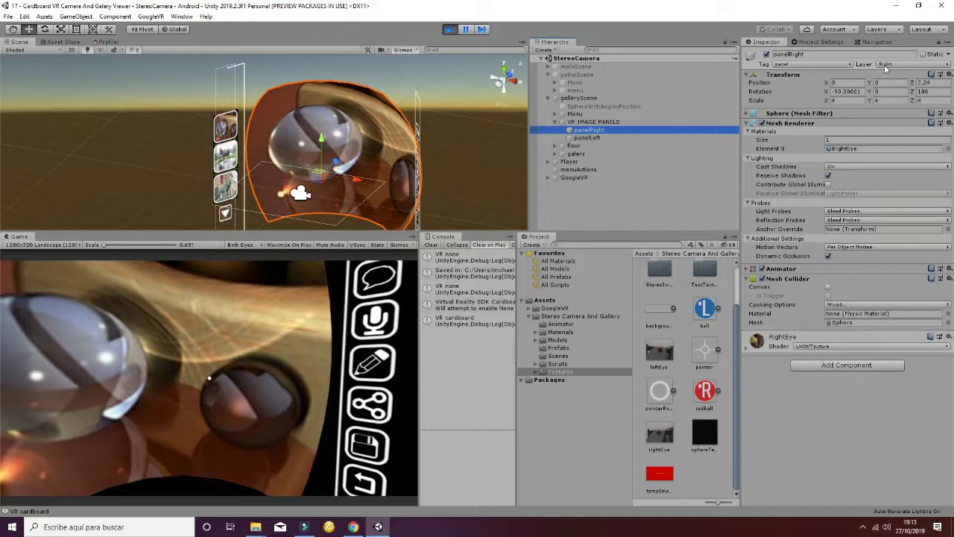
{"action": "left_click", "coordinate": [591, 139]}
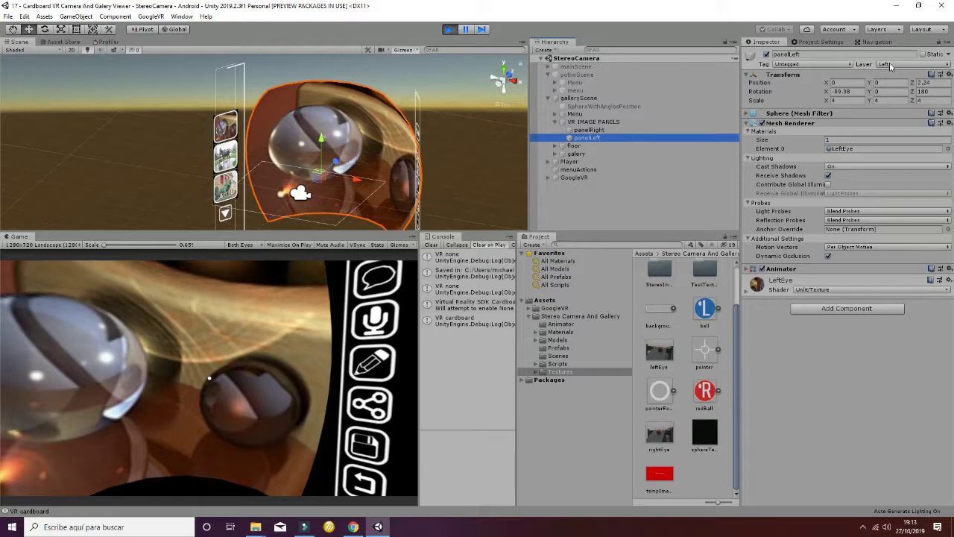
{"action": "left_click", "coordinate": [548, 161]}
{"action": "left_click", "coordinate": [587, 170]}
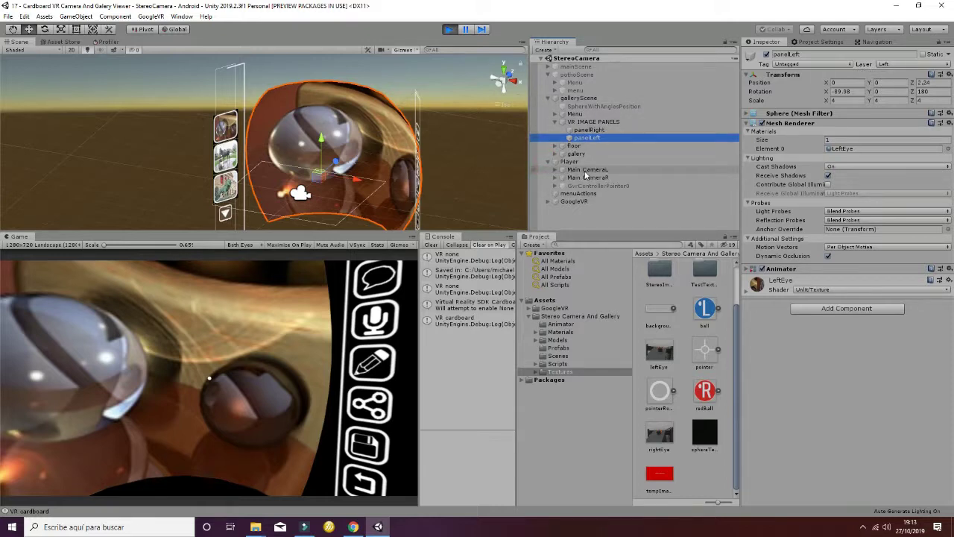
{"action": "left_click", "coordinate": [589, 178], "text": "ctrl"}
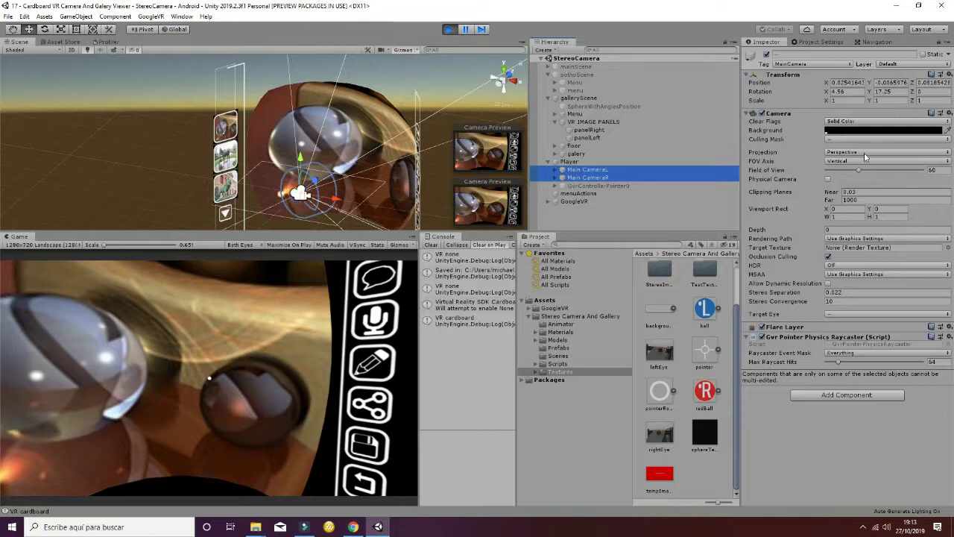
{"action": "left_click", "coordinate": [587, 172]}
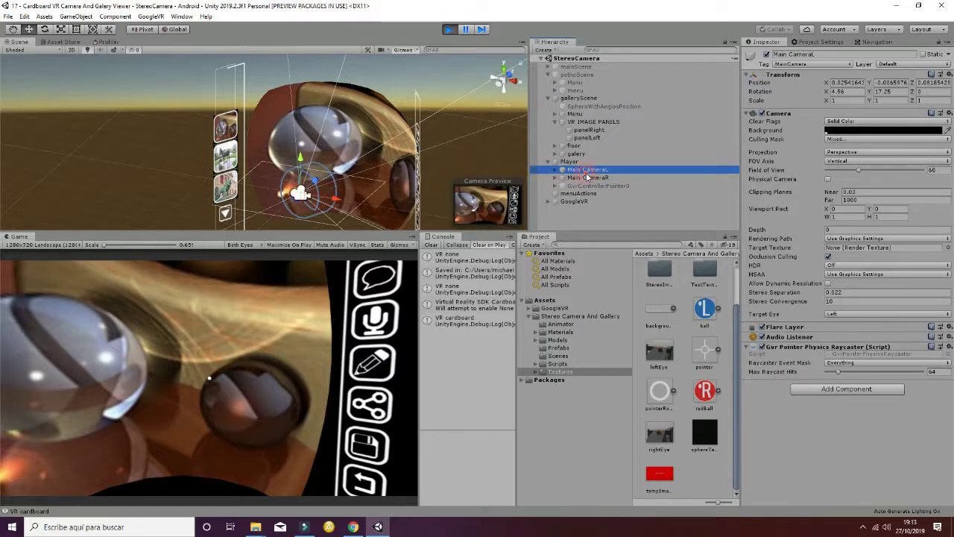
{"action": "left_click", "coordinate": [855, 140]}
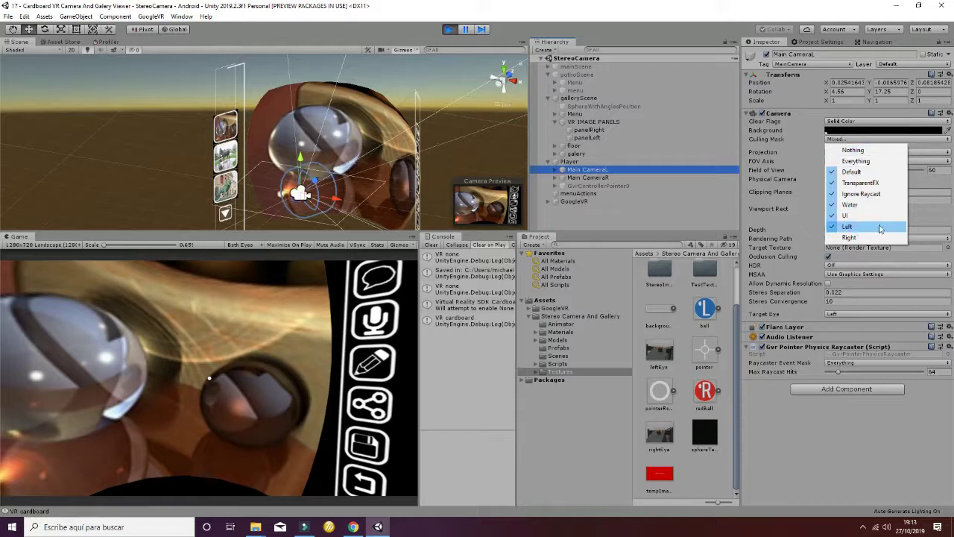
{"action": "left_click", "coordinate": [600, 181]}
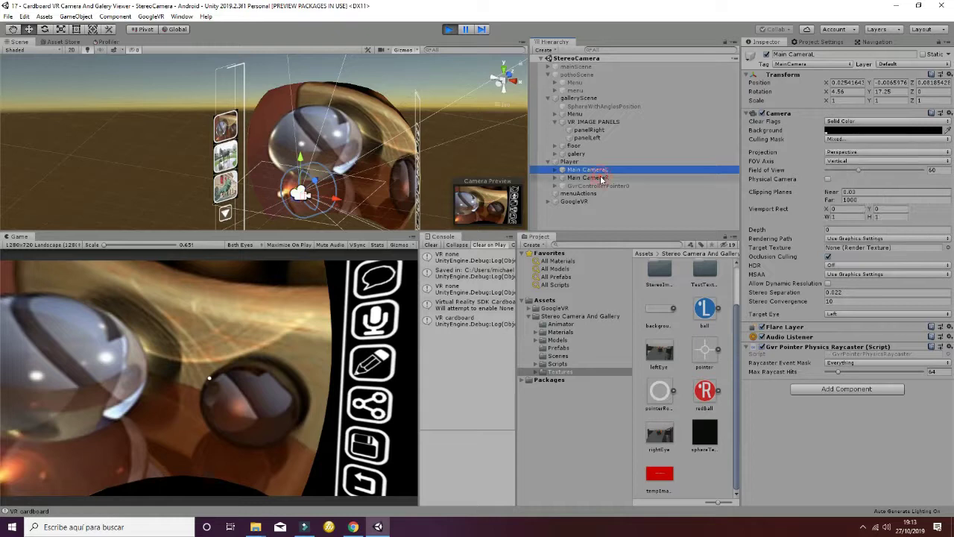
{"action": "double_click", "coordinate": [608, 179]}
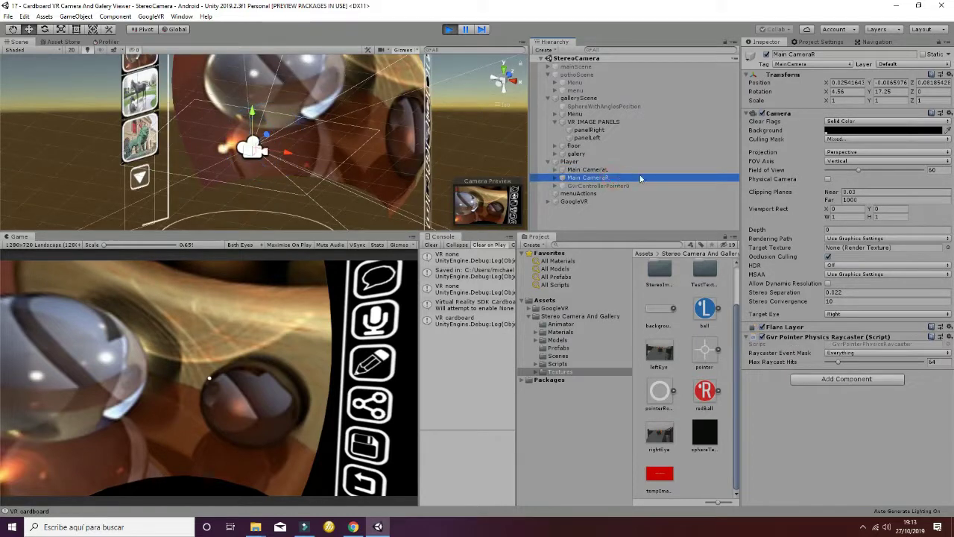
{"action": "left_click", "coordinate": [617, 170]}
{"action": "left_click", "coordinate": [619, 177]}
{"action": "left_click", "coordinate": [617, 169]}
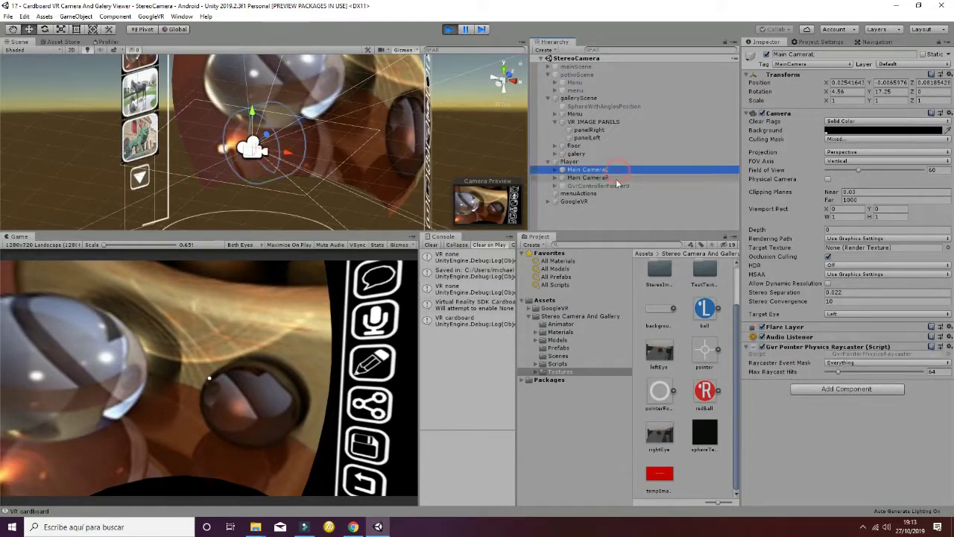
{"action": "left_click", "coordinate": [618, 176]}
{"action": "left_click", "coordinate": [617, 170]}
{"action": "left_click", "coordinate": [619, 176]}
{"action": "left_click", "coordinate": [617, 170]}
{"action": "left_click", "coordinate": [617, 176]}
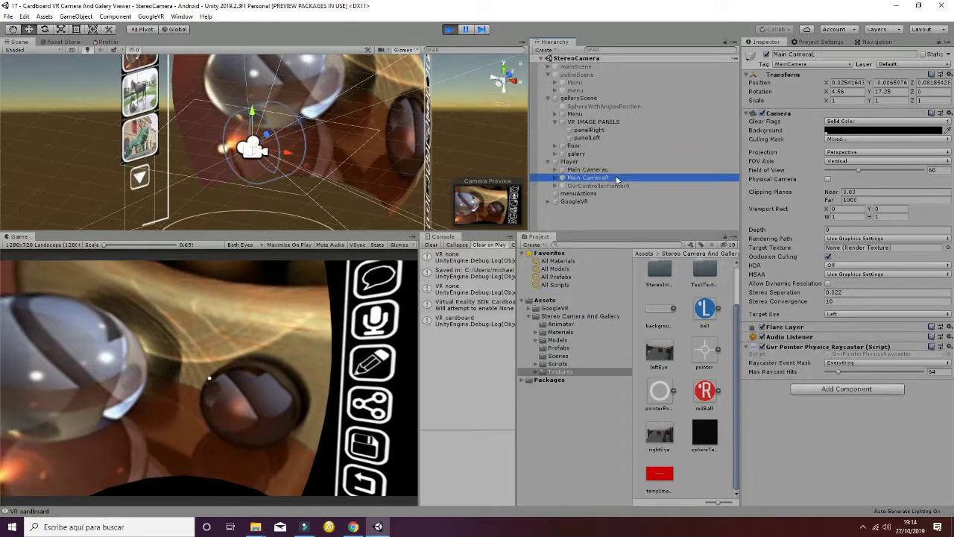
{"action": "left_click", "coordinate": [617, 170]}
{"action": "left_click", "coordinate": [618, 177]}
{"action": "left_click", "coordinate": [617, 170]}
{"action": "left_click", "coordinate": [618, 177]}
{"action": "left_click", "coordinate": [617, 169]}
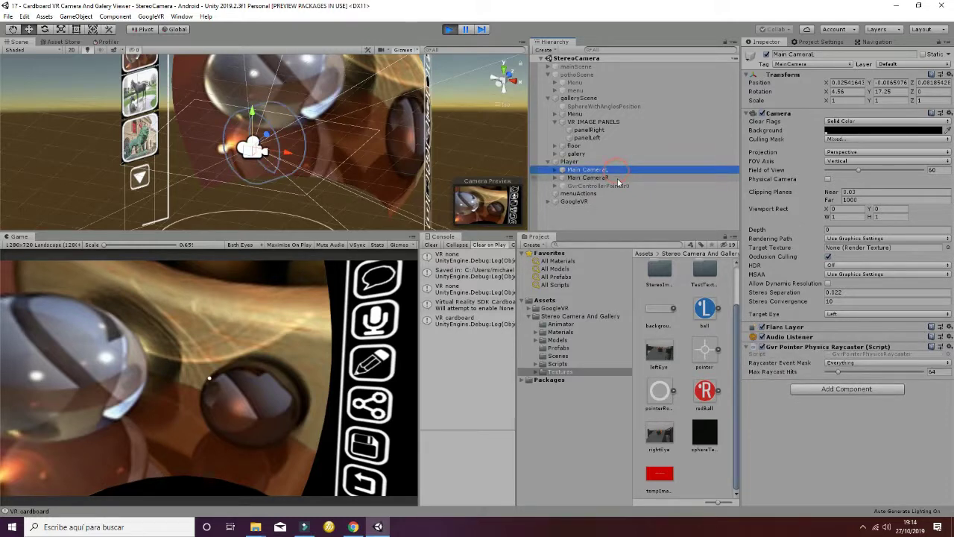
{"action": "left_click", "coordinate": [618, 176]}
{"action": "left_click", "coordinate": [617, 170]}
{"action": "left_click", "coordinate": [618, 176]}
{"action": "left_click", "coordinate": [617, 170]}
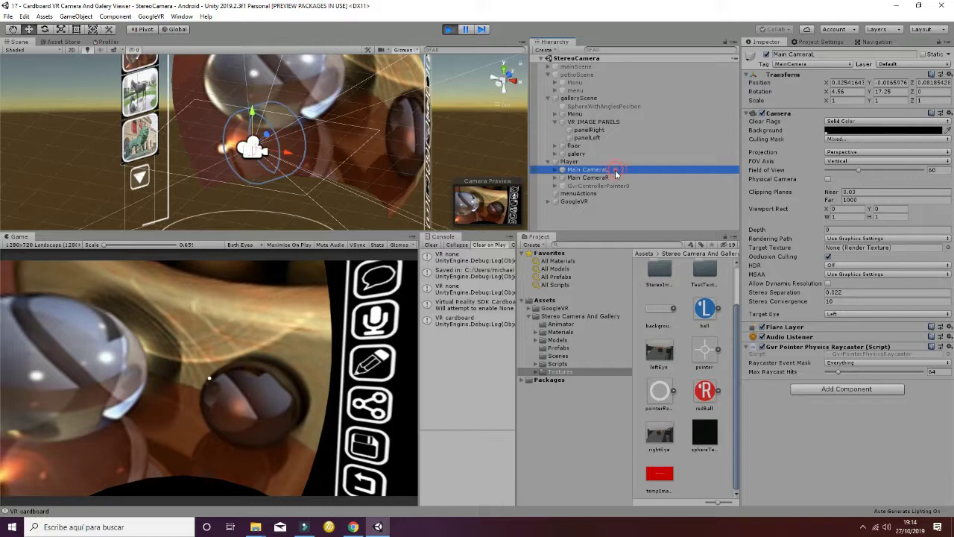
{"action": "left_click", "coordinate": [615, 177]}
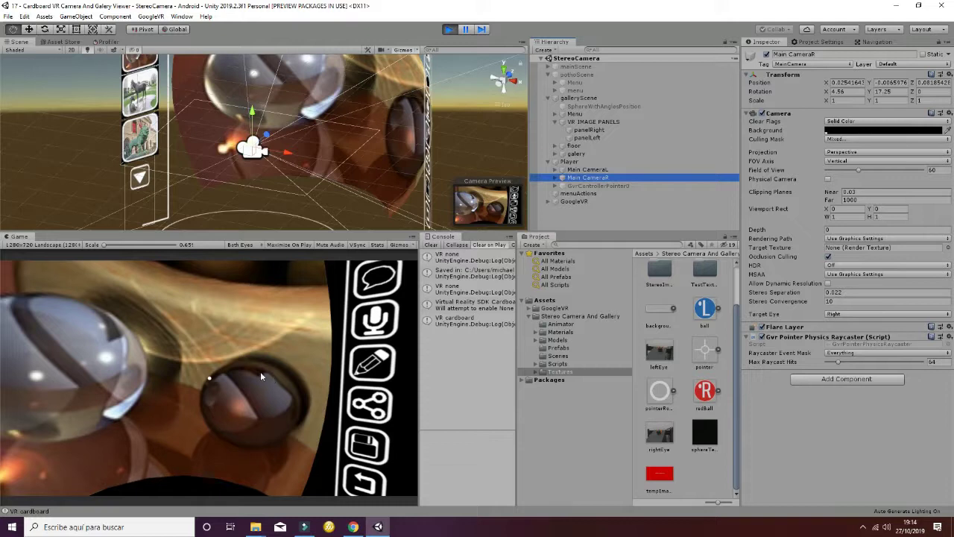
{"action": "left_click", "coordinate": [229, 375]}
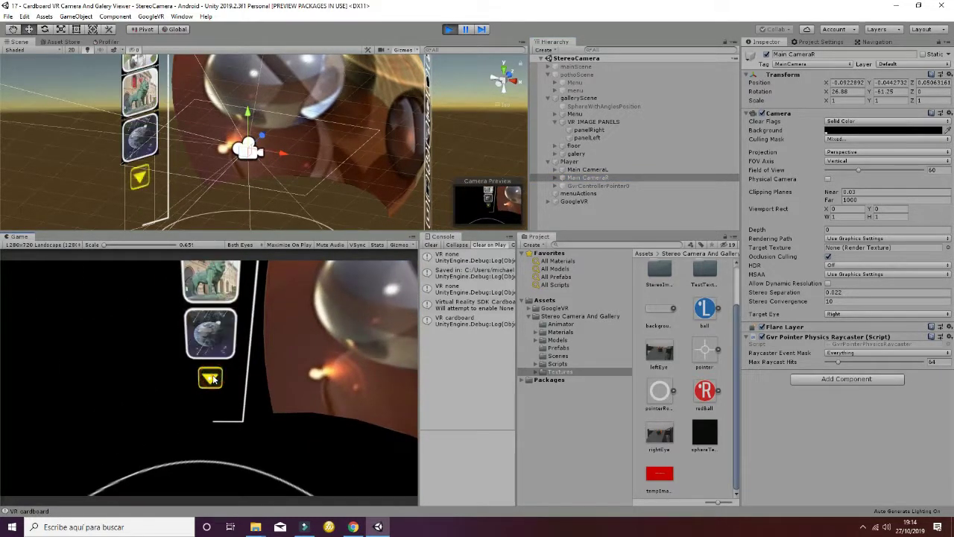
Scroll the cardboard gallery's thumbnail strip down two pages to reveal the newly saved photos.
{"action": "left_click", "coordinate": [211, 378]}
{"action": "left_click", "coordinate": [211, 378]}
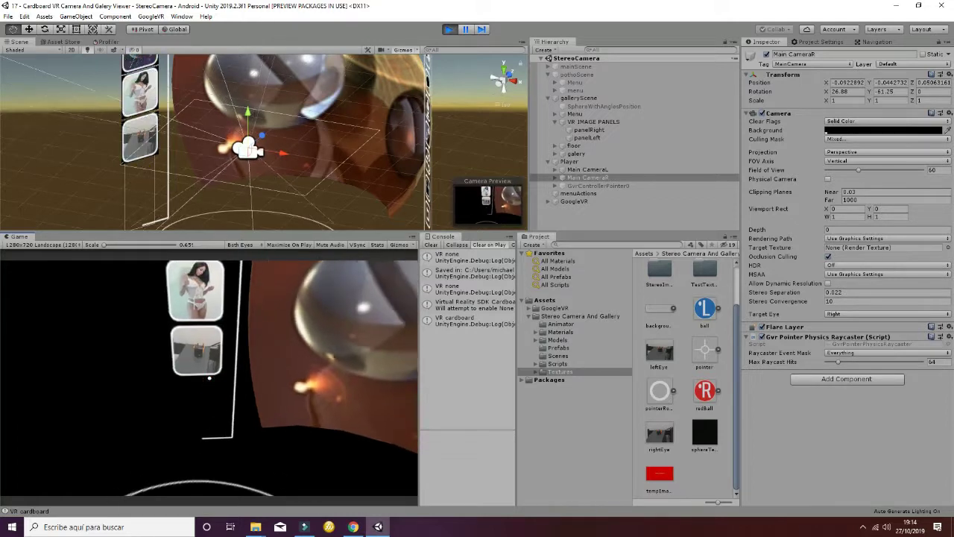